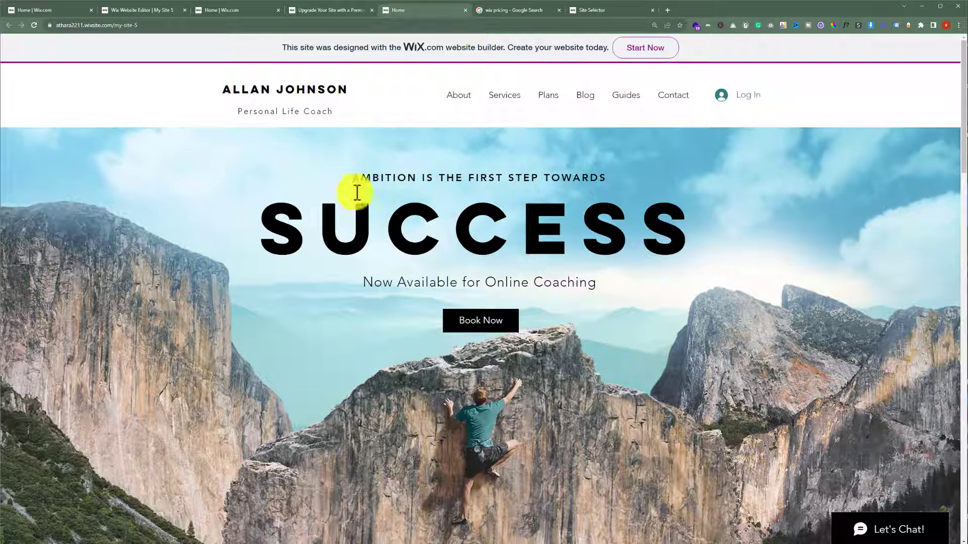
Return to the site dashboard and reach the premium plans pricing page via Upgrade
left_click(30, 10)
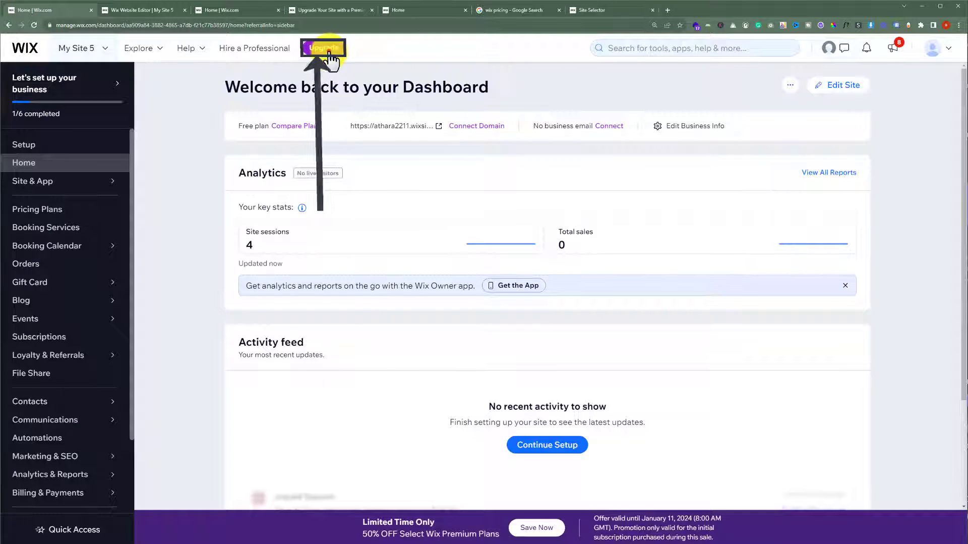
left_click(325, 49)
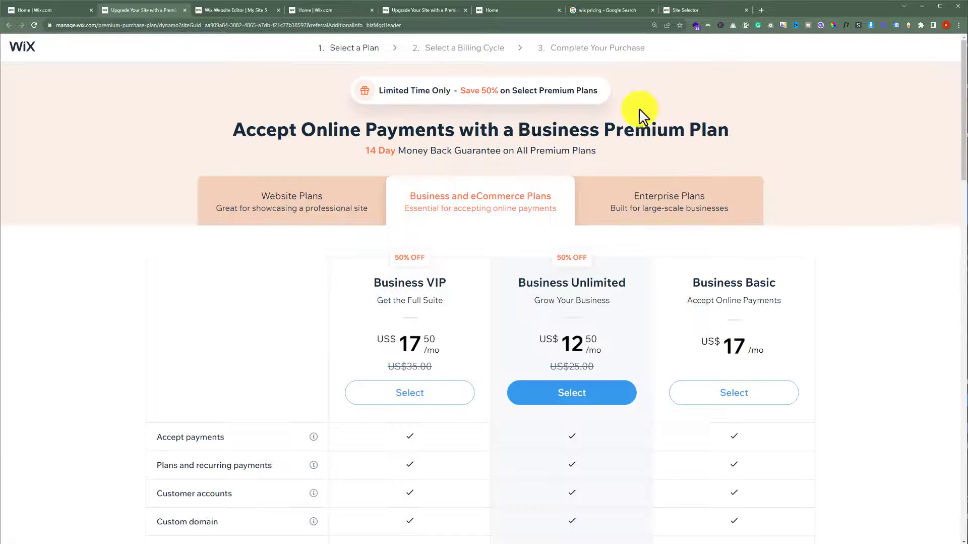
left_click(615, 11)
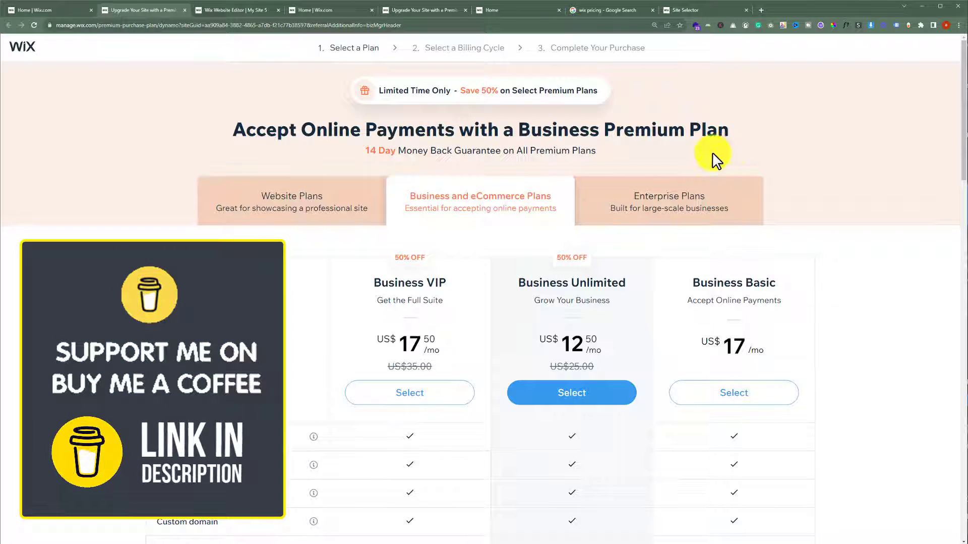
Switch to the Website Plans comparison listing VIP, Unlimited, Combo and Connect Domain
left_click(316, 192)
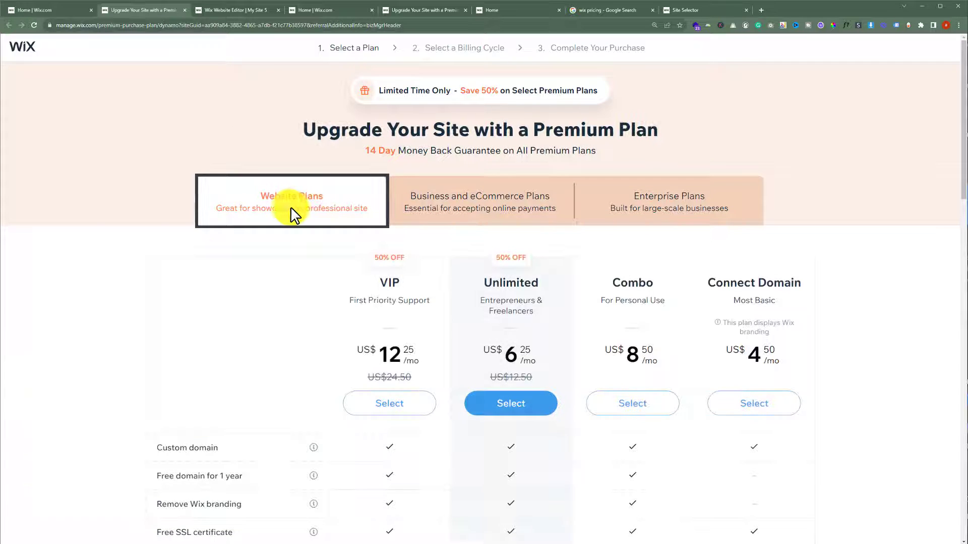
scroll(303, 212, "down", 2)
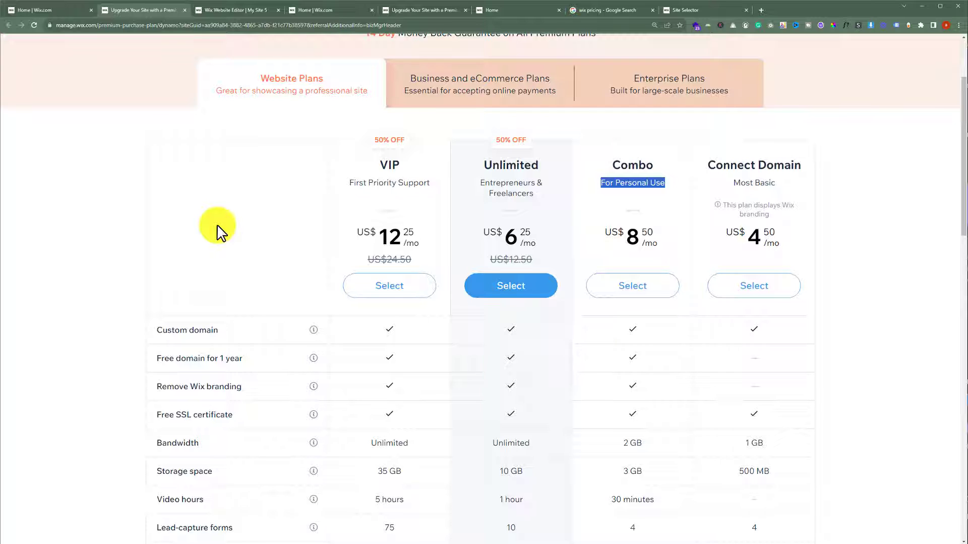
scroll(217, 229, "down", 1)
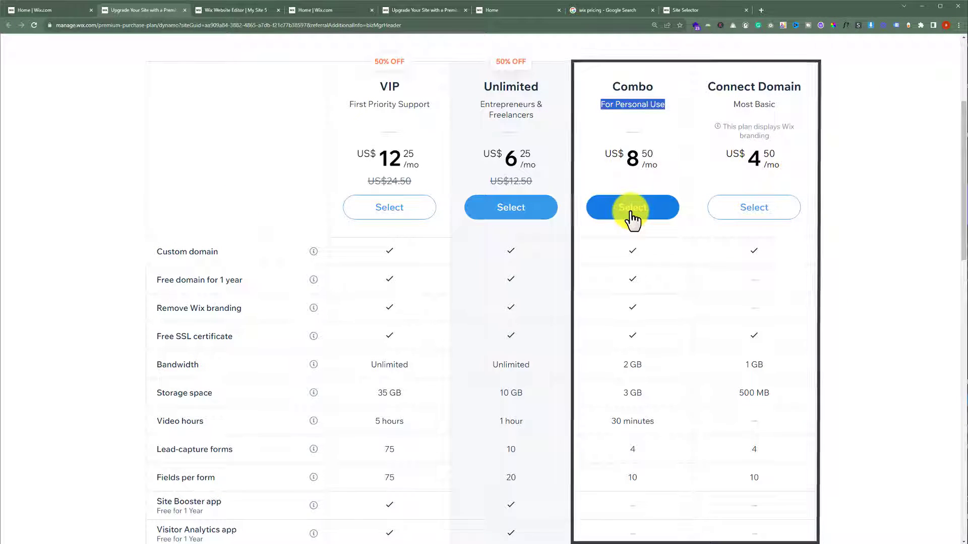
scroll(632, 218, "up", 1)
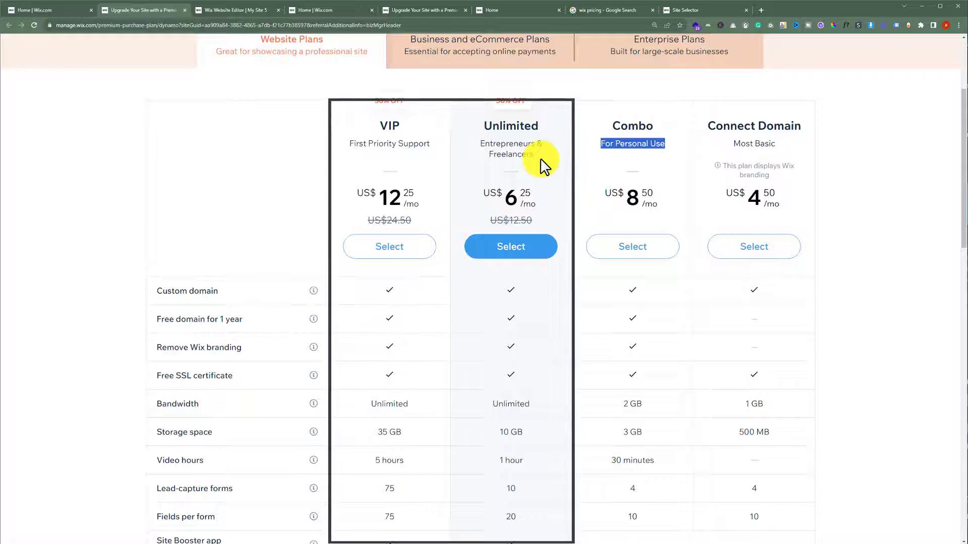
scroll(543, 162, "up", 1)
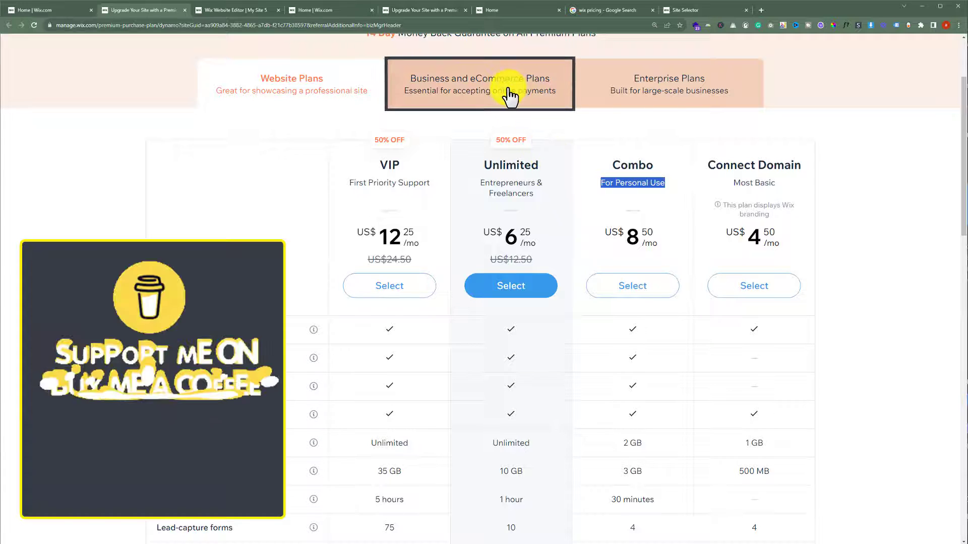
Switch back to Business and eCommerce plans and highlight the Business Basic plan name
left_click(509, 91)
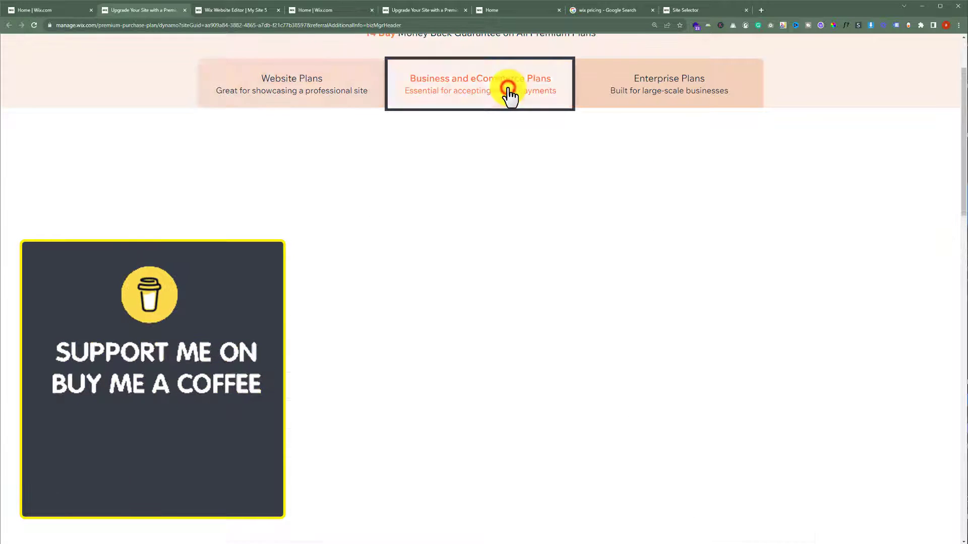
scroll(852, 168, "up", 1)
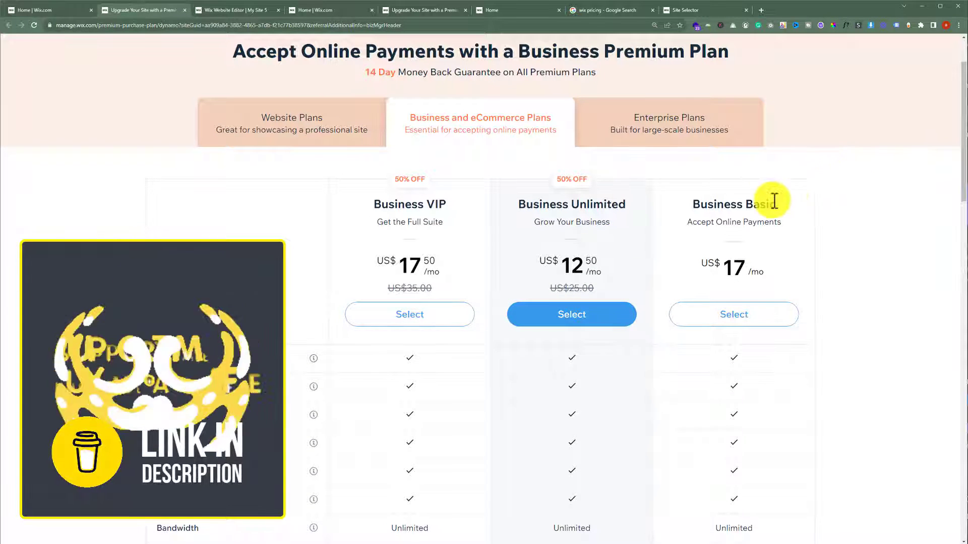
left_click_drag(779, 204, 686, 201)
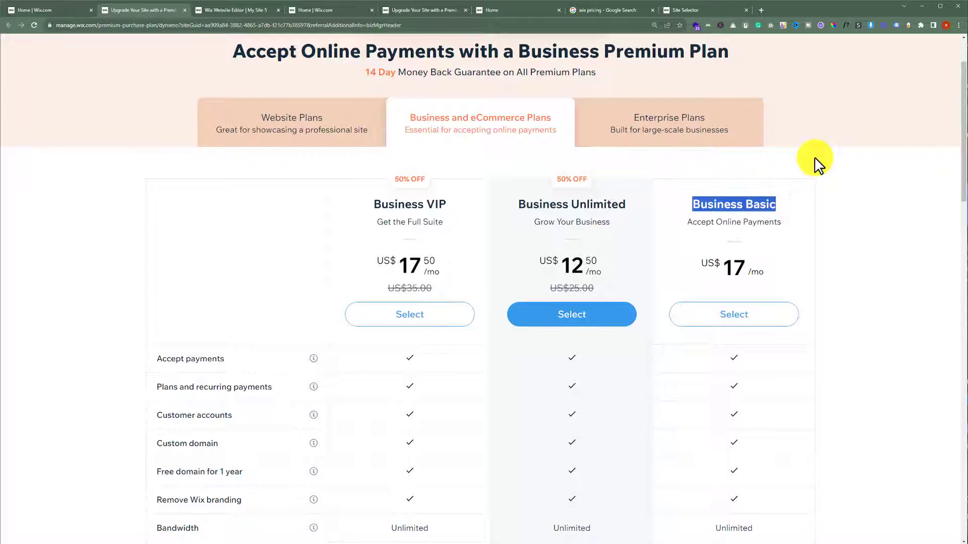